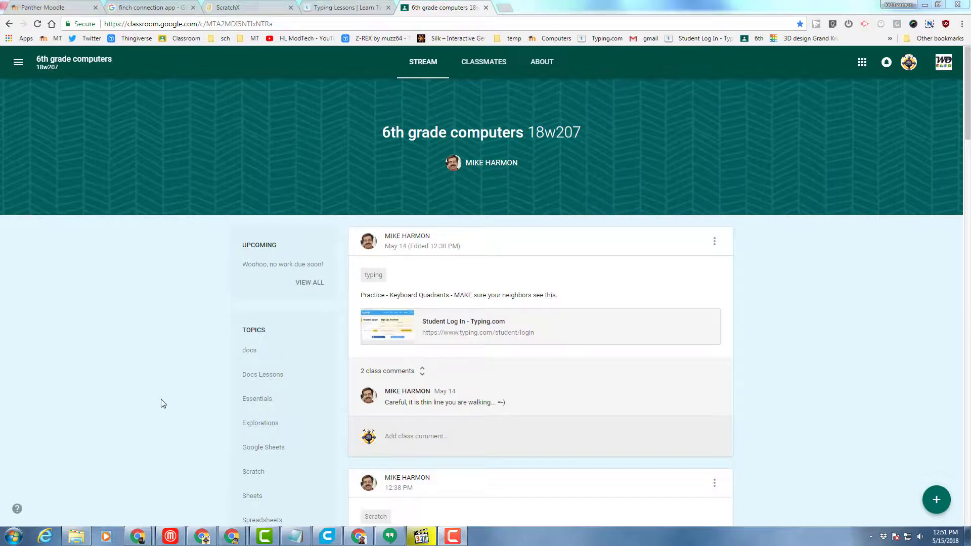
Open the Essentials topic in Google Classroom to reach the Computers I - Harmon Moodle page.
click(253, 401)
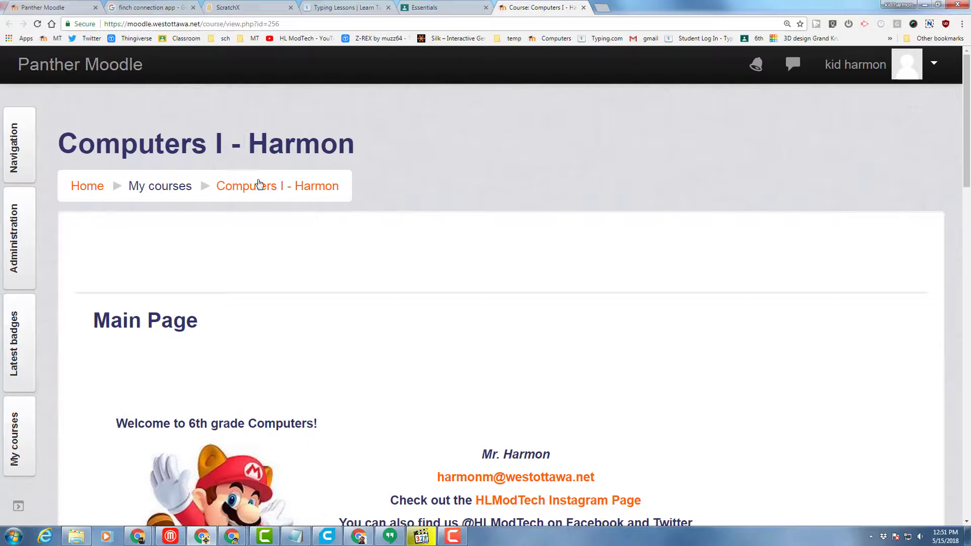
scroll(381, 265, down, 4)
scroll(381, 265, down, 4)
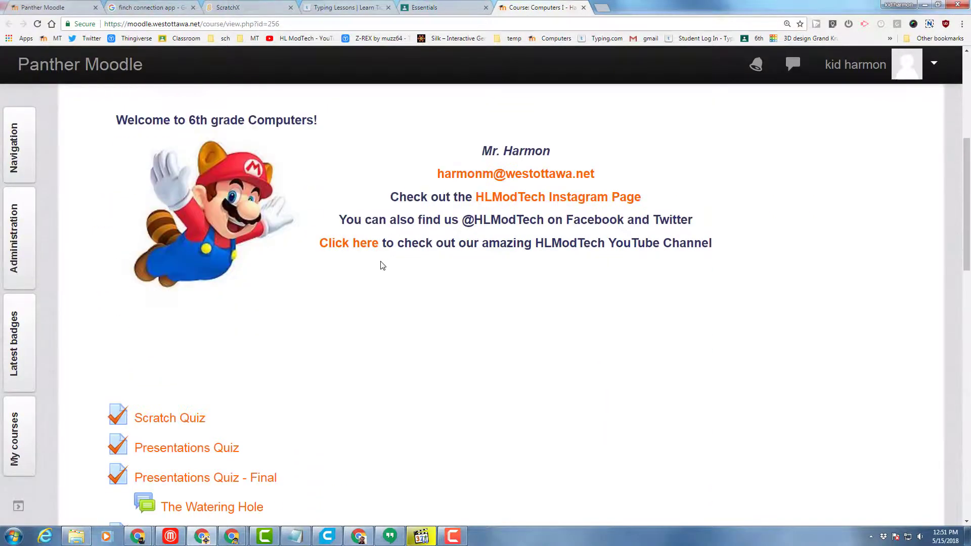
scroll(381, 264, down, 4)
scroll(382, 265, down, 4)
scroll(381, 264, down, 4)
scroll(382, 265, down, 4)
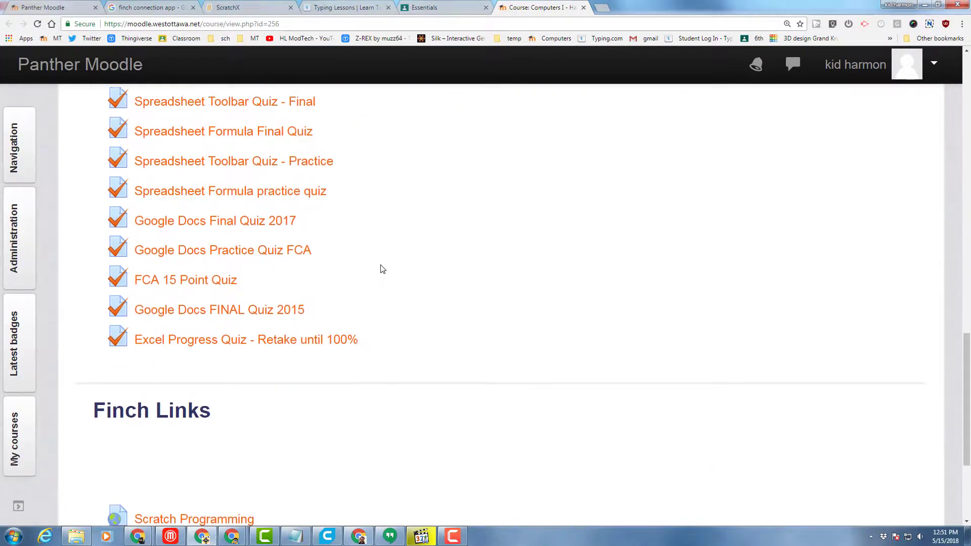
scroll(381, 268, down, 3)
scroll(381, 268, down, 3)
Open The Finch Quiz from the Finch Links section of the Computers I page.
click(169, 364)
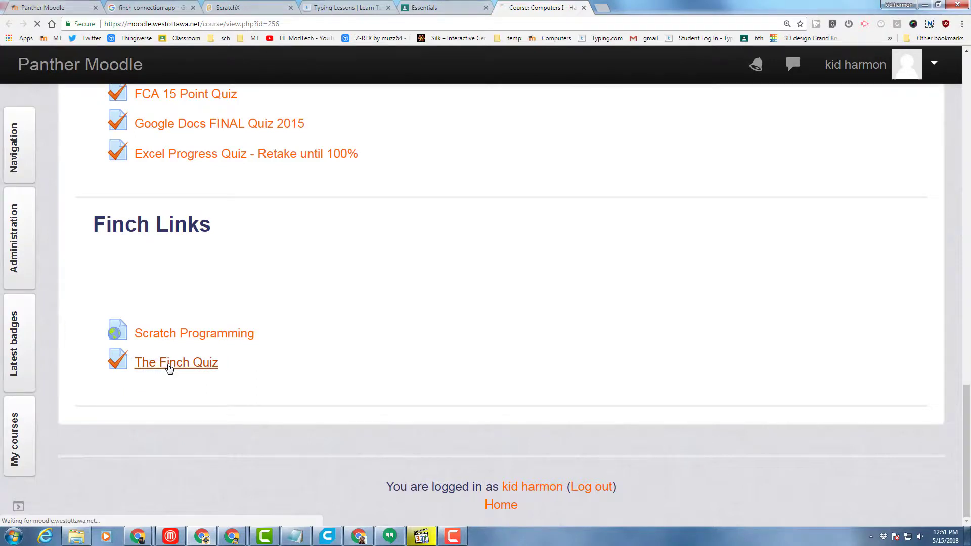